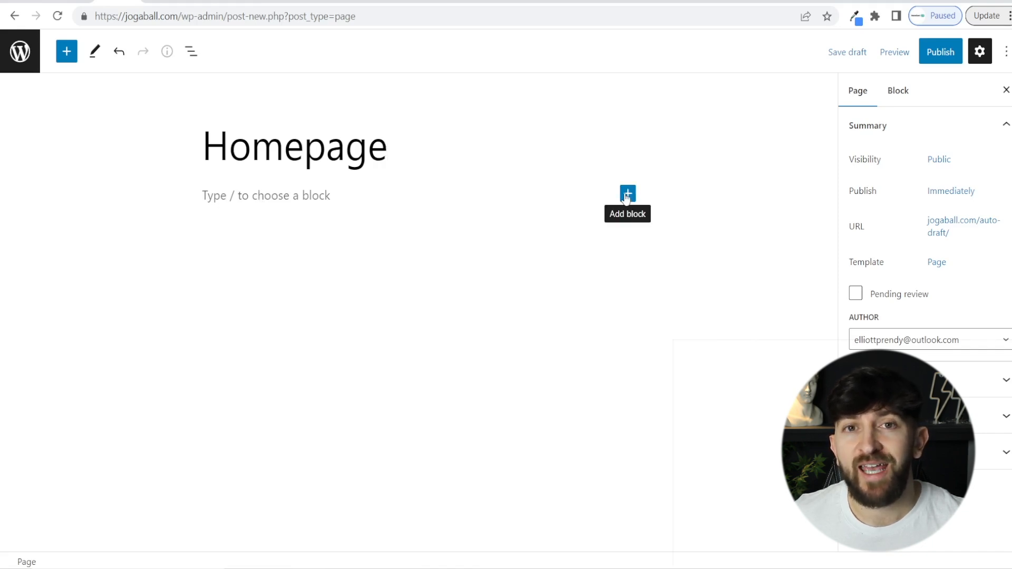
click(627, 194)
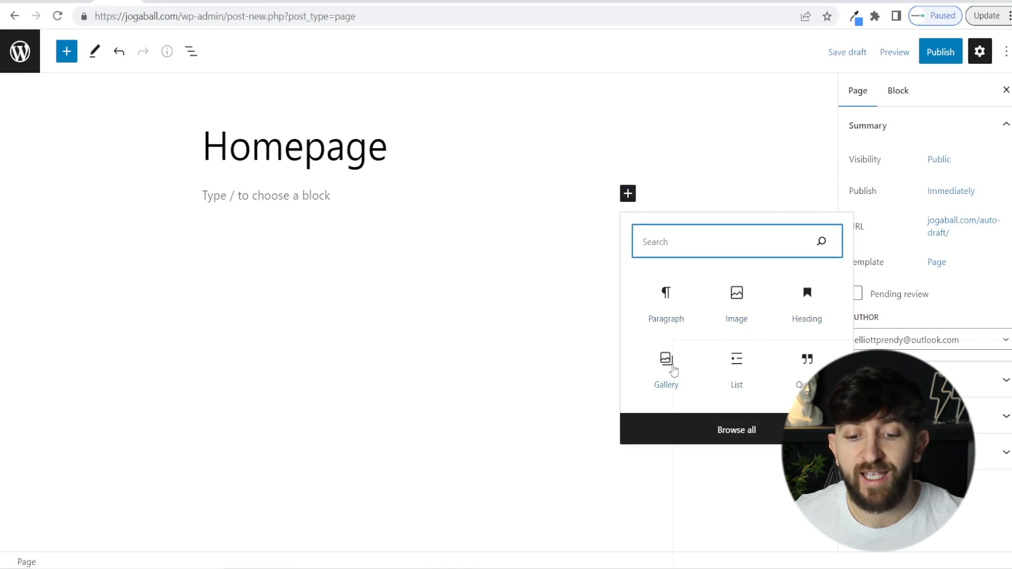
click(754, 439)
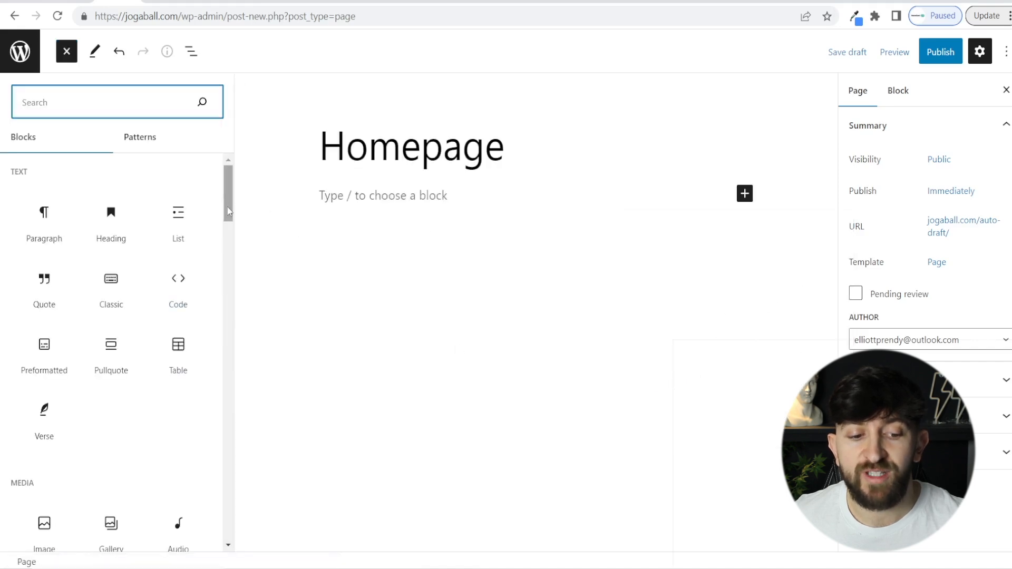
mouse_move(228, 211)
mouse_down()
mouse_move(241, 377)
mouse_move(244, 209)
mouse_up()
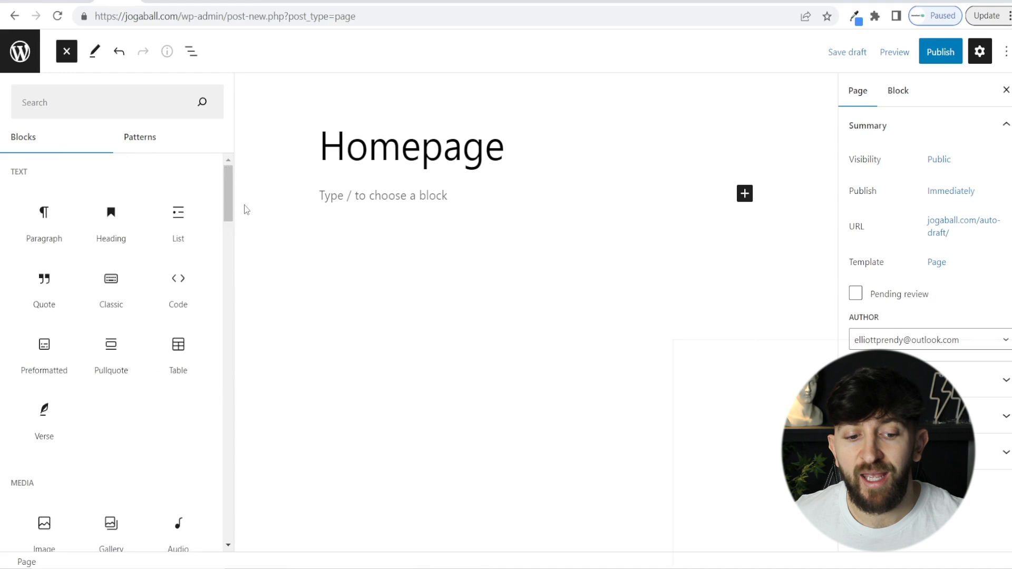
click(418, 195)
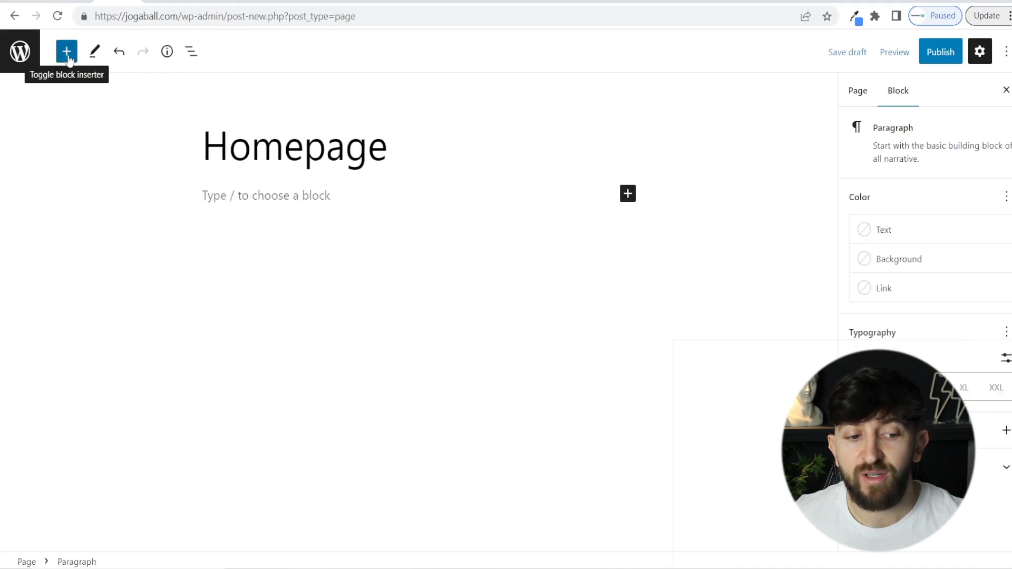
click(66, 52)
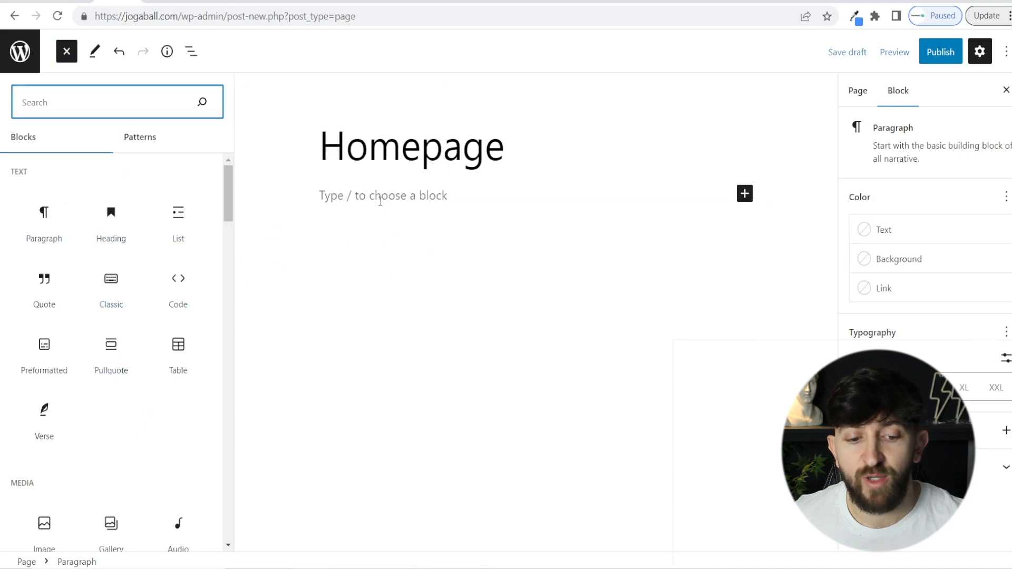
click(380, 201)
Step: Insert an Image block under the Homepage title and upload the FluxTea Hero Image file into it
click(628, 194)
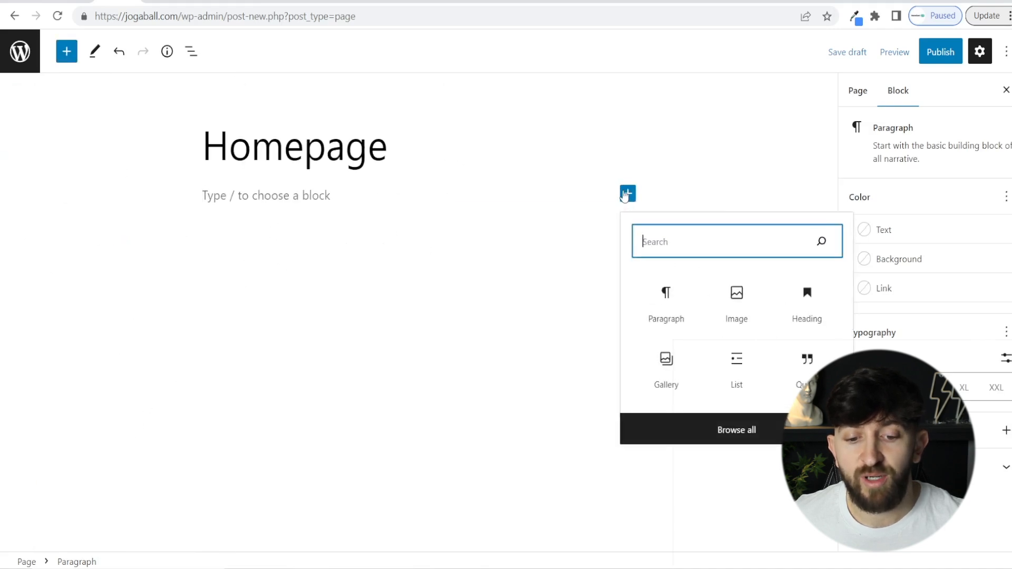
click(737, 298)
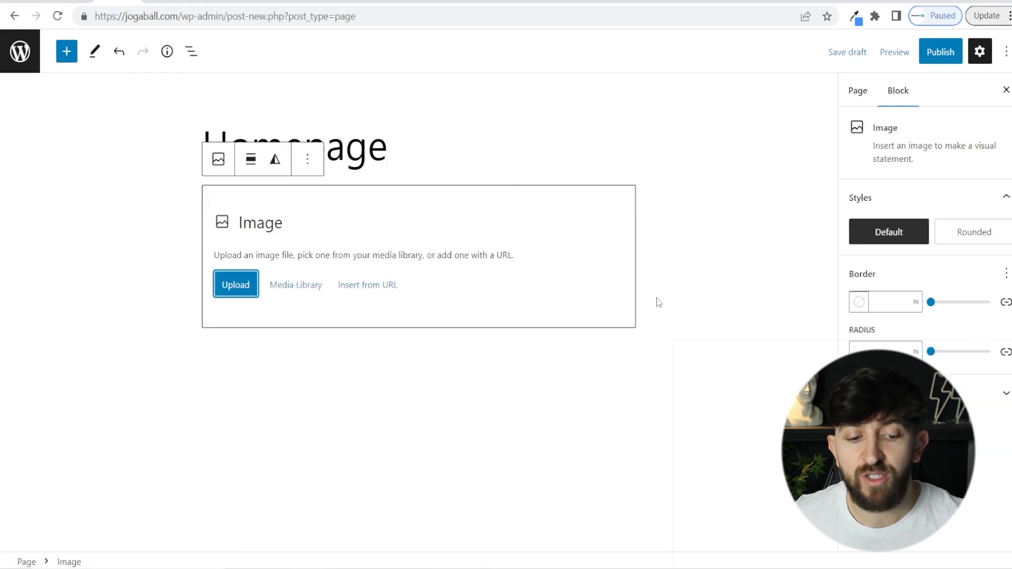
click(238, 295)
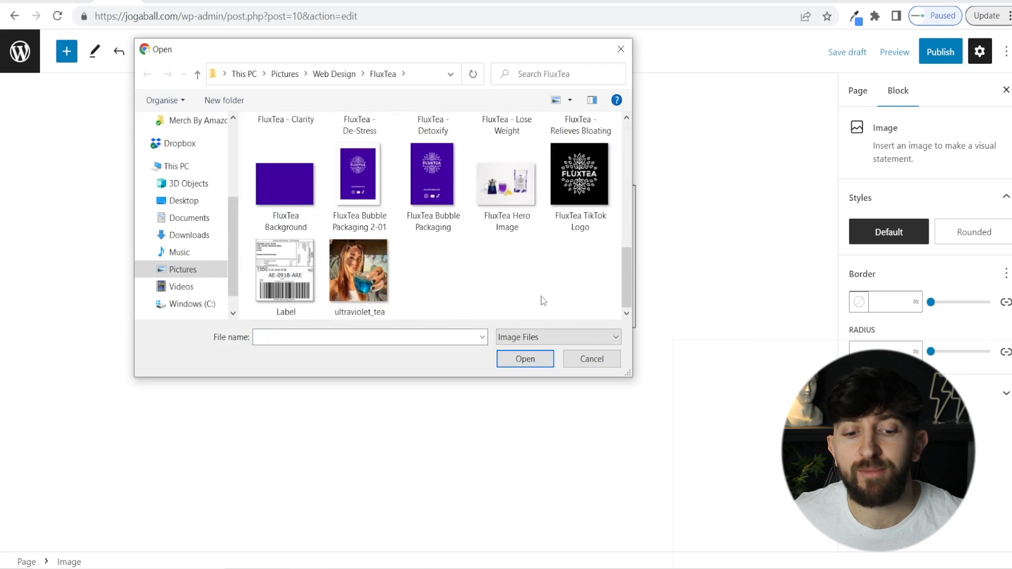
click(501, 190)
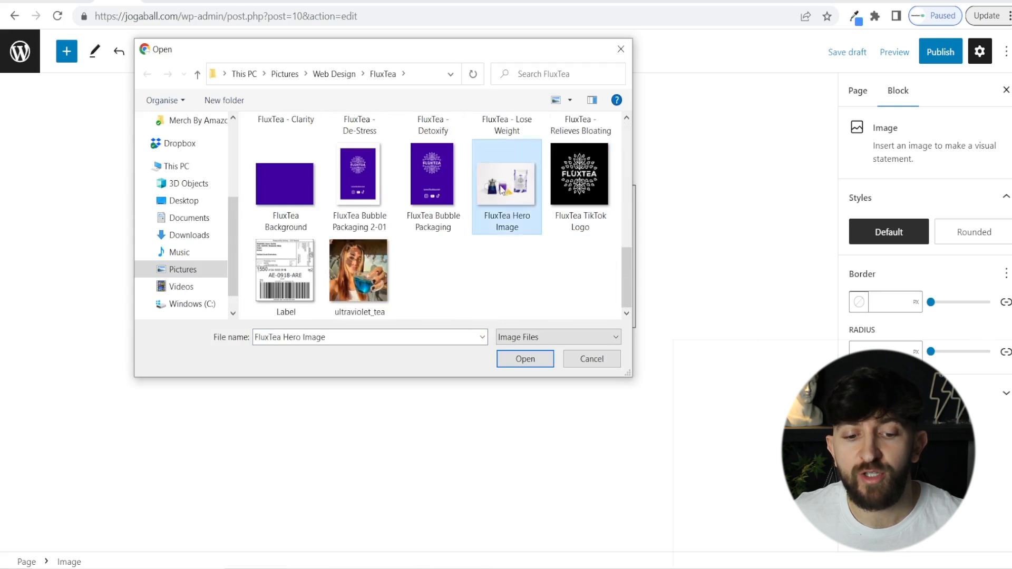
click(533, 366)
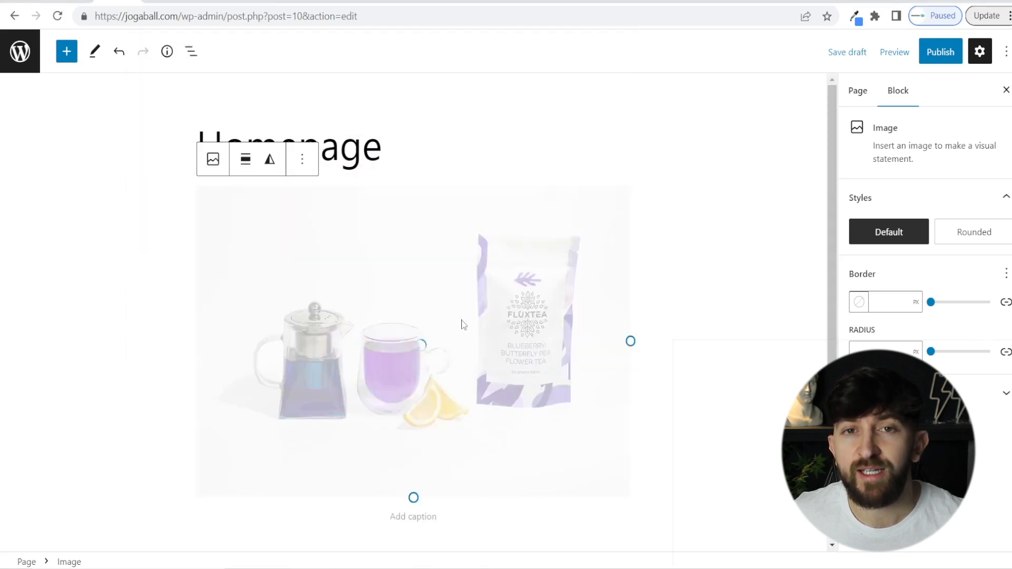
click(463, 326)
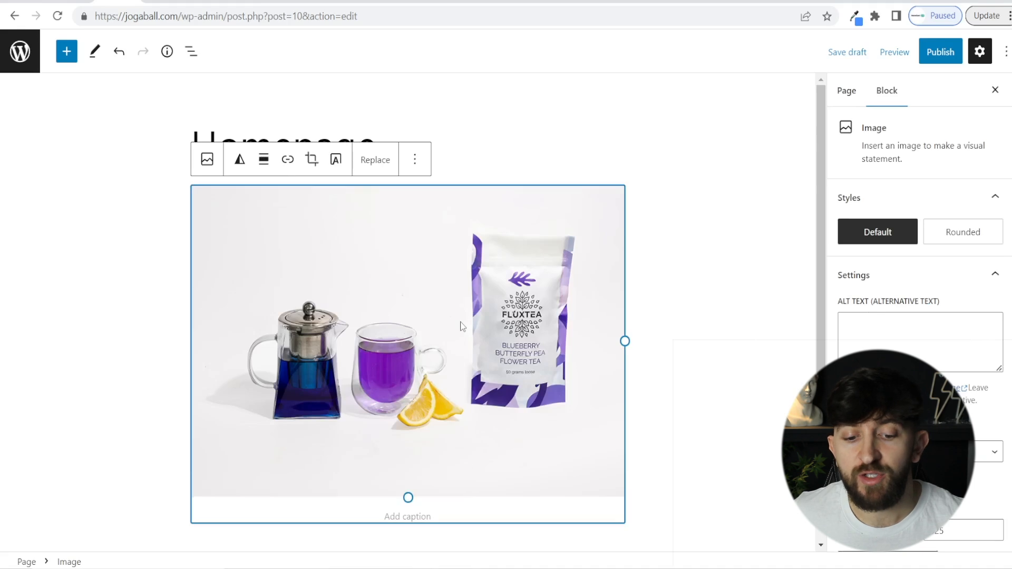
drag(625, 341, 617, 362)
mouse_move(401, 488)
mouse_down()
mouse_move(385, 456)
mouse_move(419, 497)
mouse_up()
scroll(437, 466, down, 3)
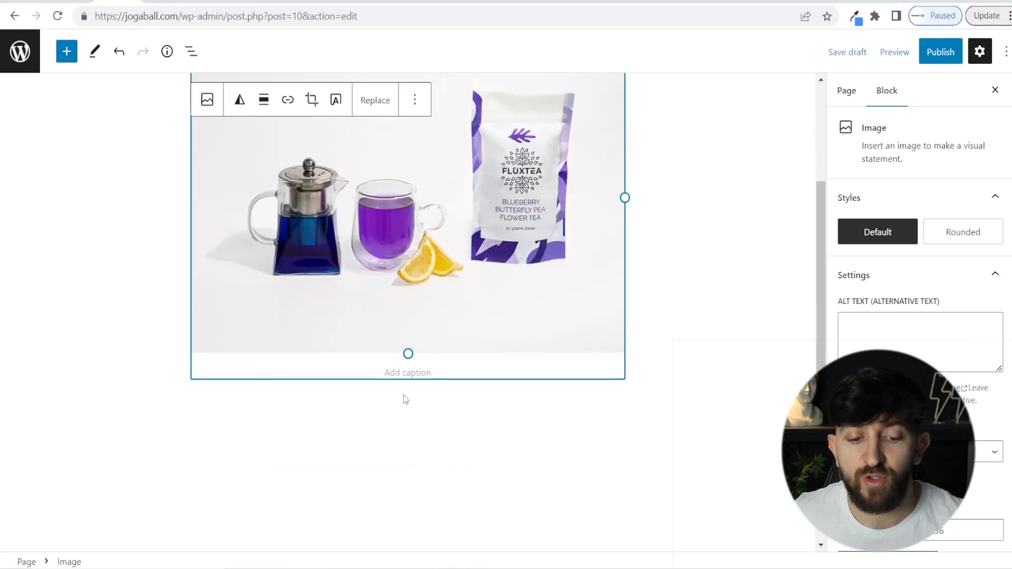
click(401, 374)
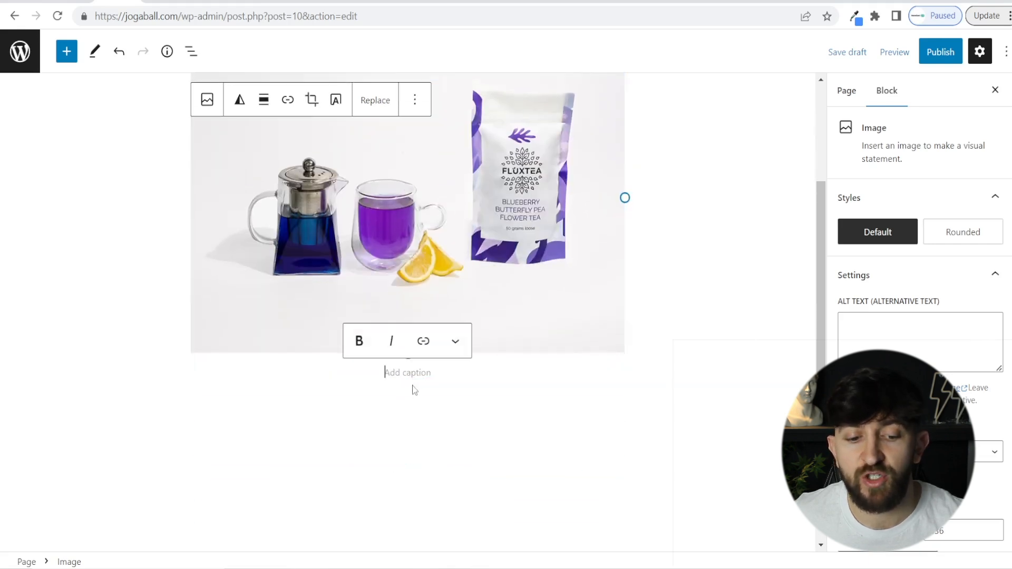
click(389, 397)
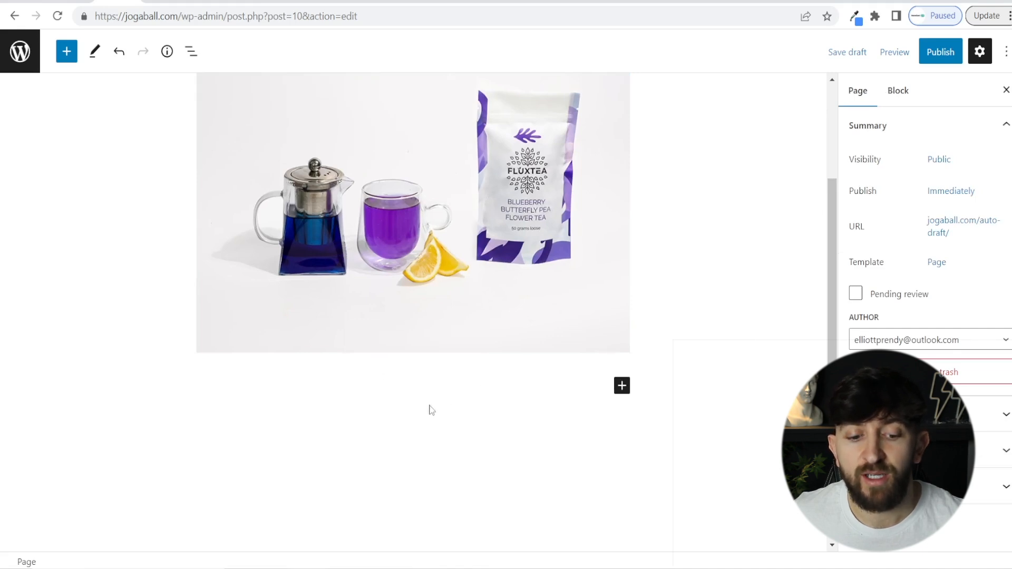
Step: Add a Heading block below the image with the text "The Perfect Morning Tea"
click(622, 386)
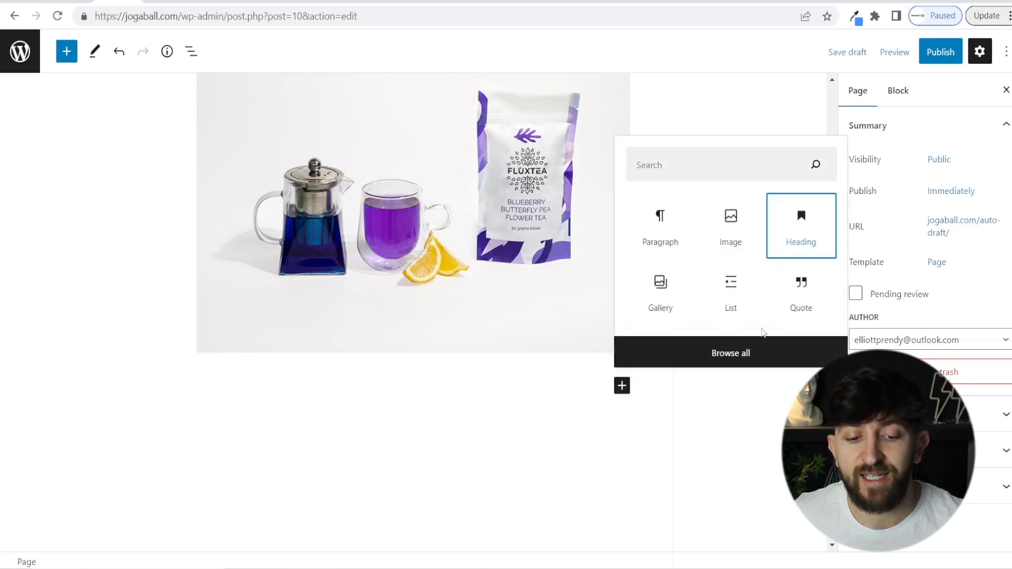
click(793, 224)
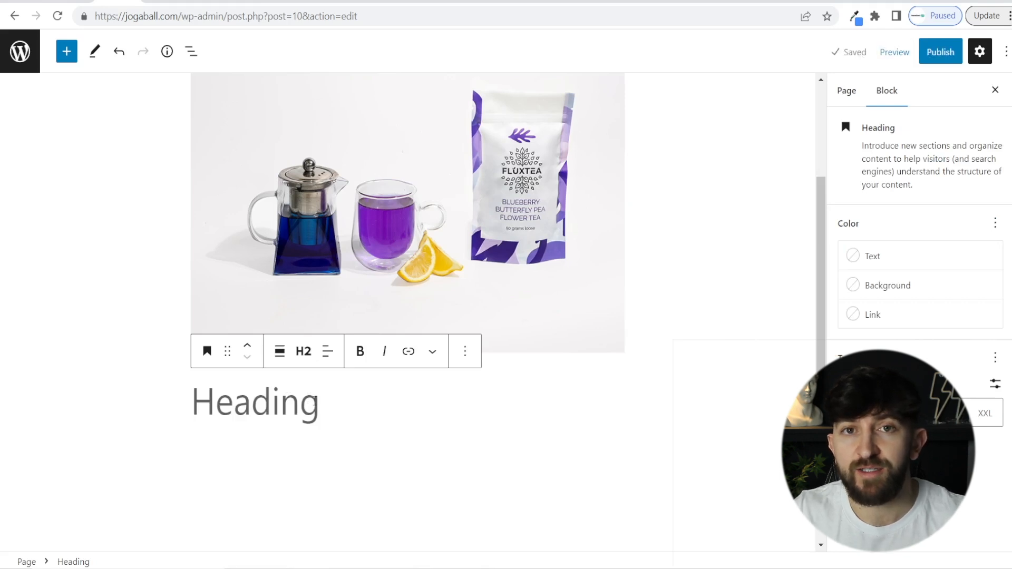
text(The Perfect Morning Tea)
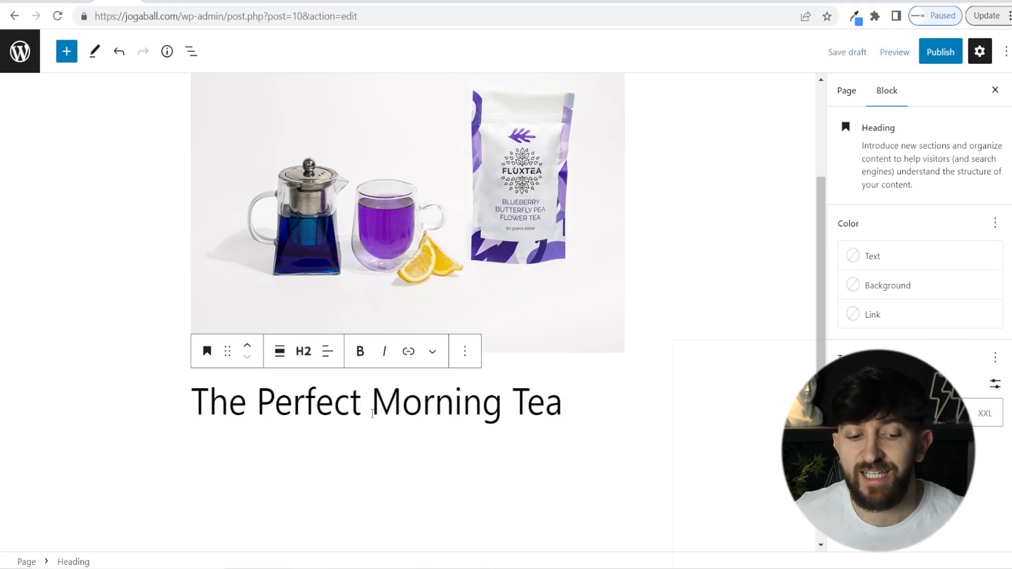
Step: Try levels H1 and H3 on the heading below the image, and finish on H2
click(305, 352)
click(310, 397)
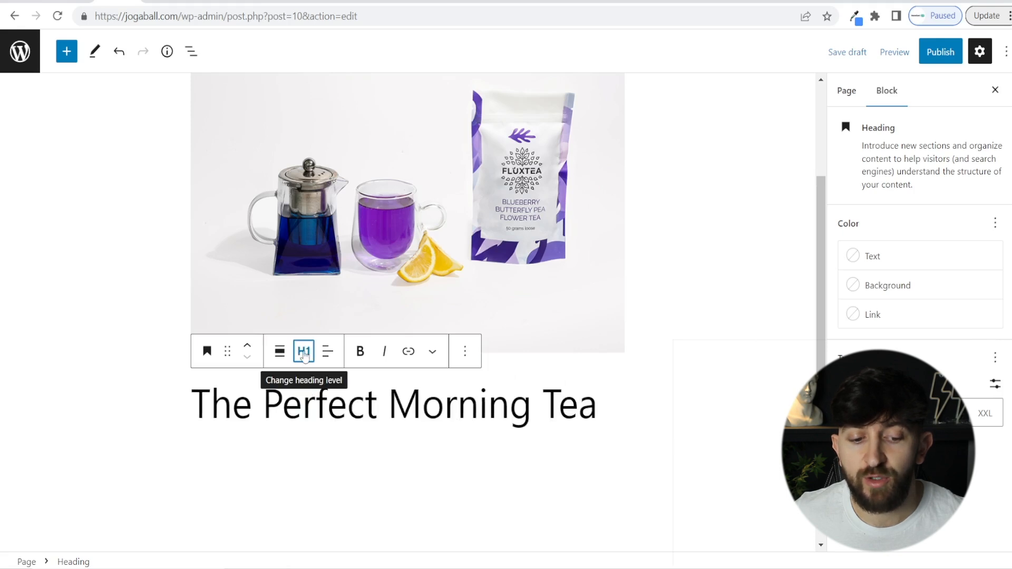
click(304, 352)
click(309, 424)
click(303, 351)
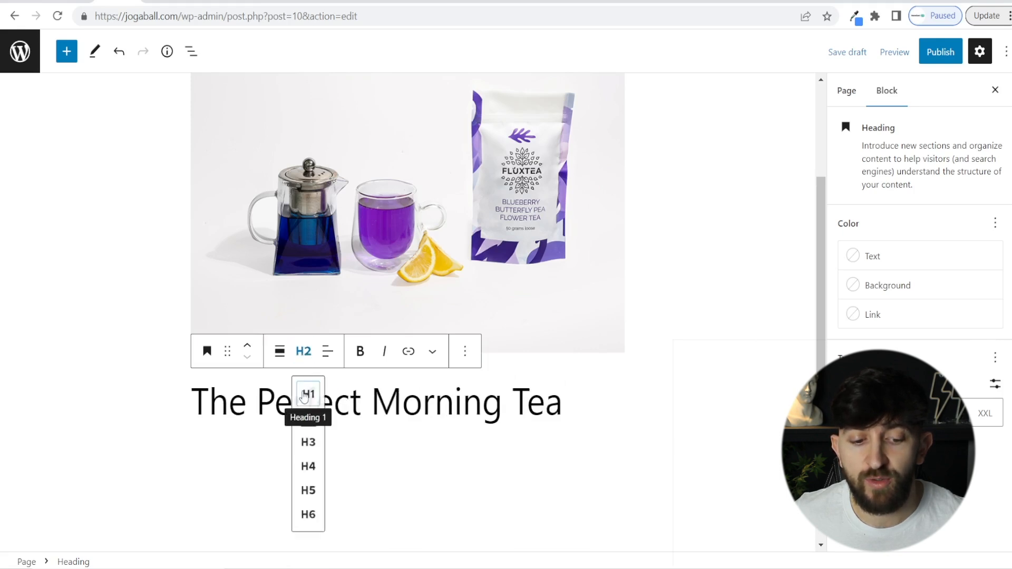
click(309, 444)
click(309, 358)
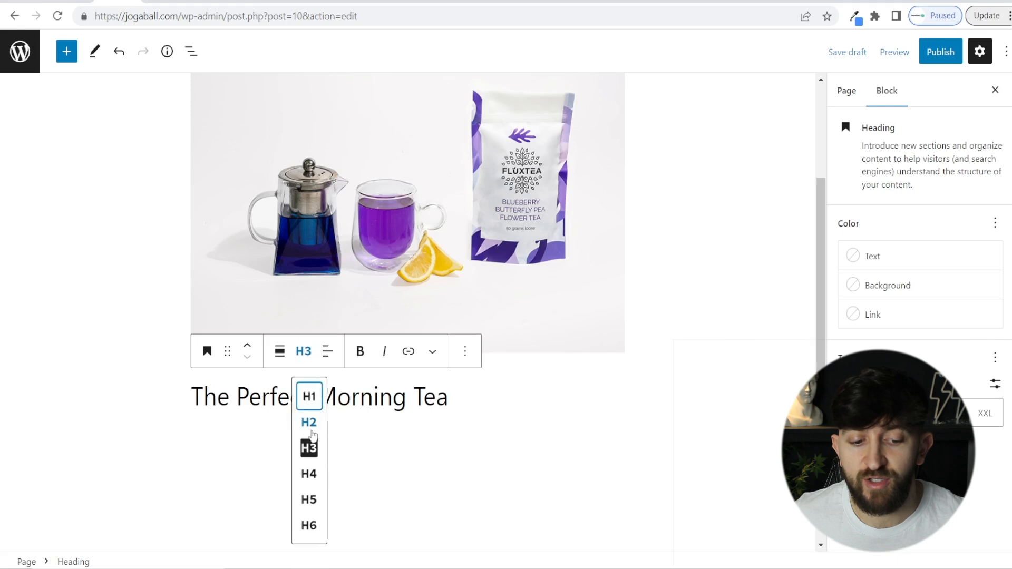
click(310, 425)
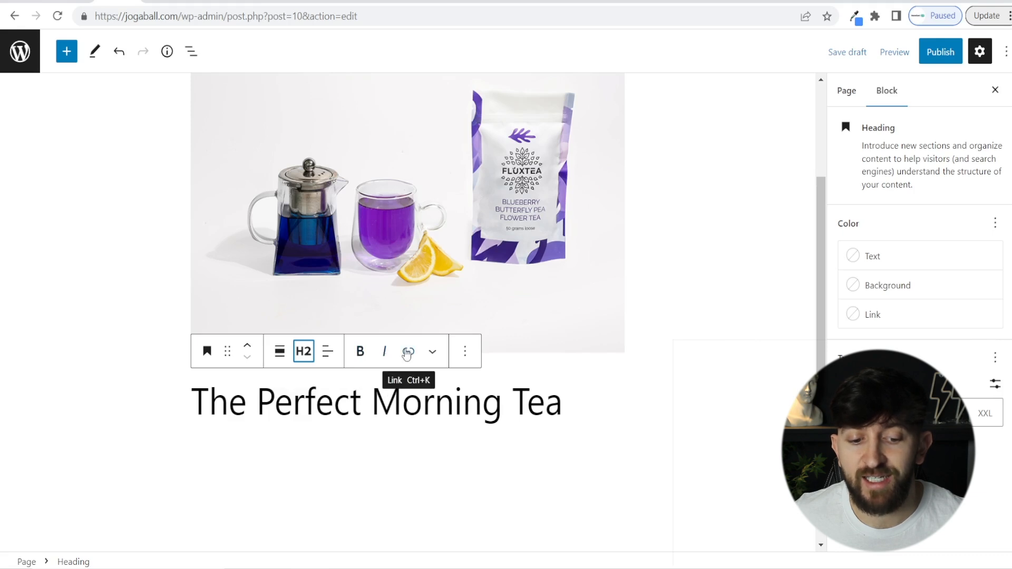
Step: Duplicate the heading below the image and copy the duplicated heading block to the clipboard
click(464, 353)
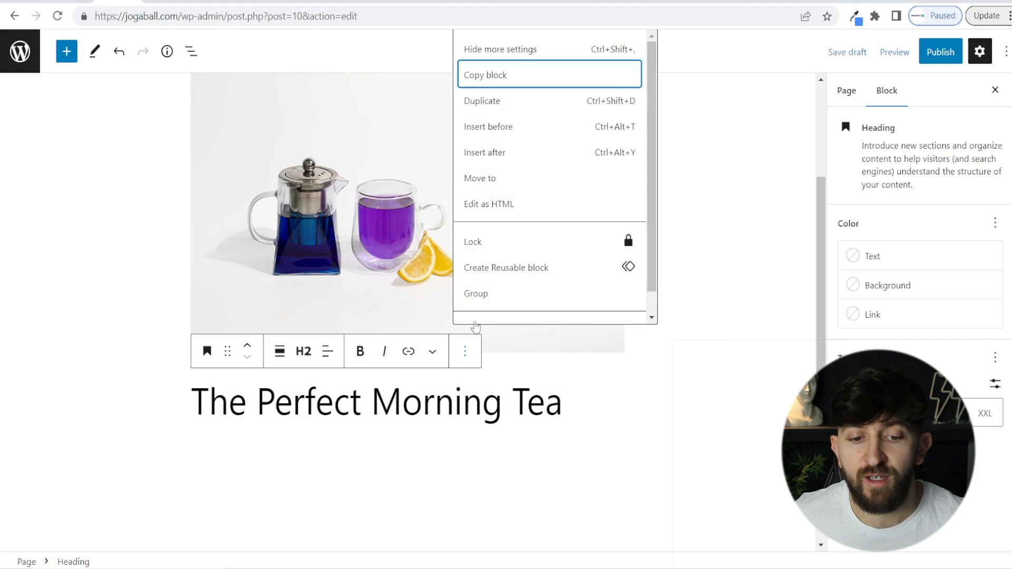
click(492, 103)
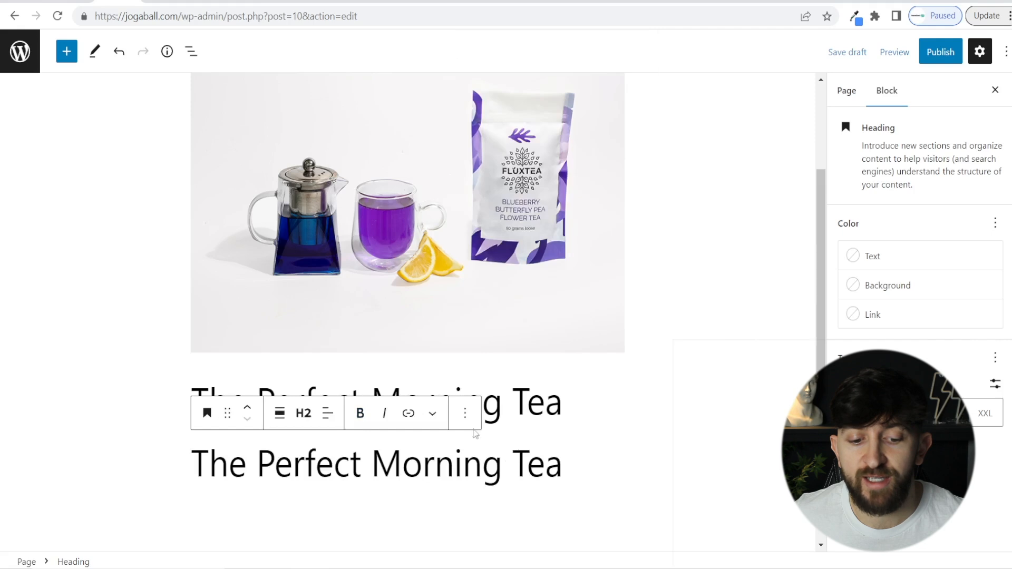
click(465, 413)
click(495, 116)
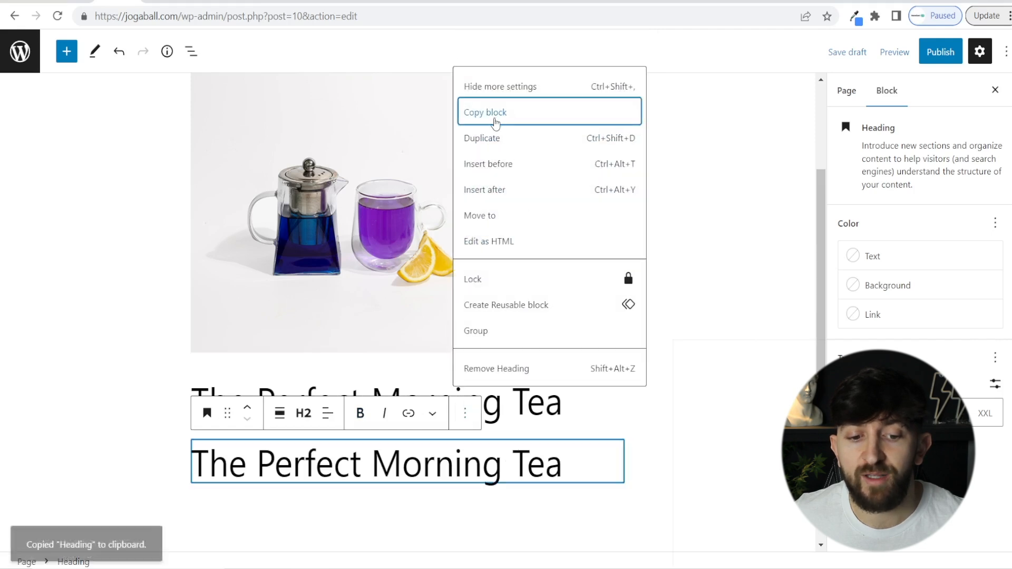
Step: Paste the copied heading block on a new line between the Homepage title and the image
scroll(718, 348, up, 1)
scroll(718, 348, up, 2)
click(457, 161)
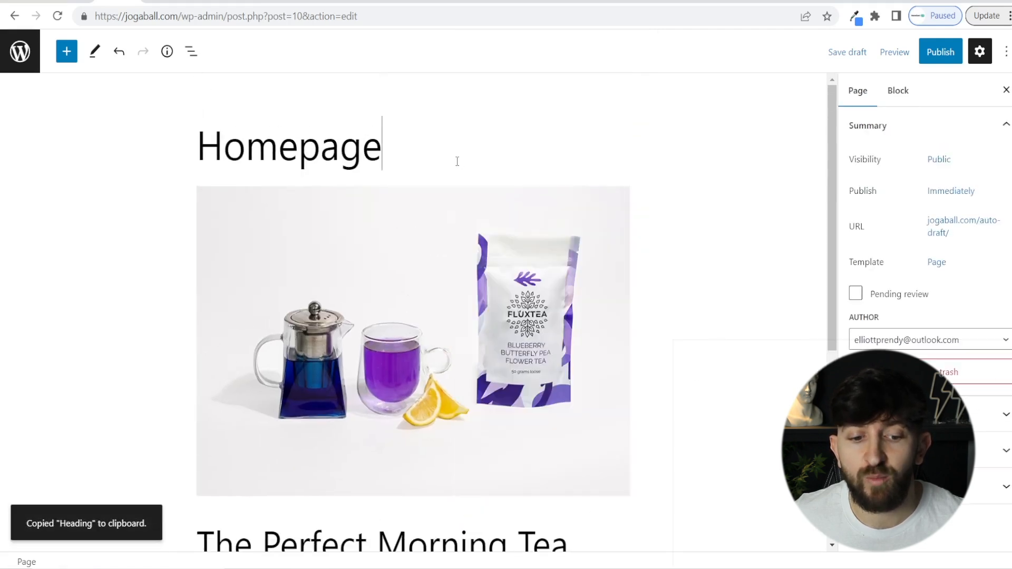
key(Return)
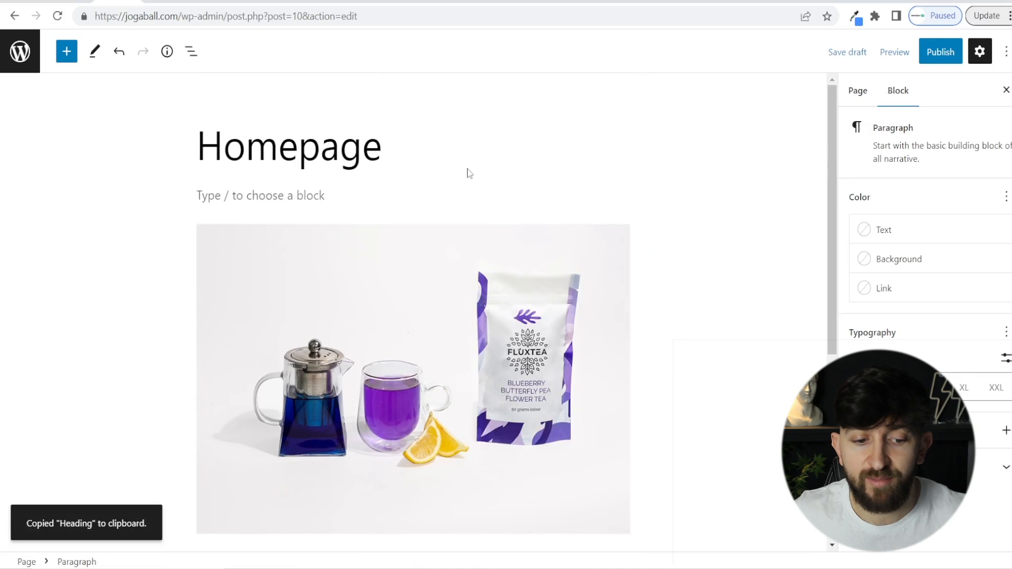
key(ctrl+v)
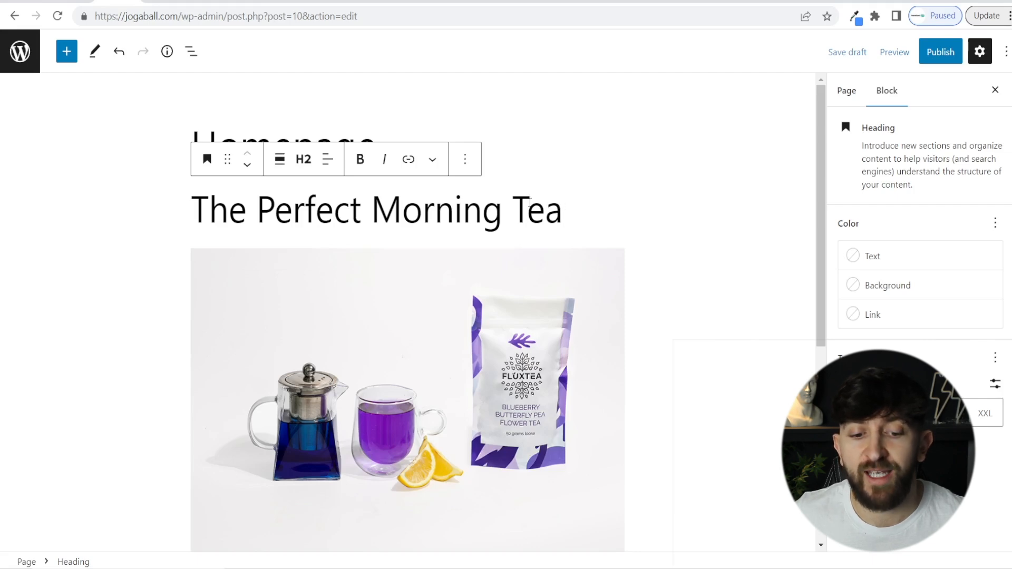
key(ctrl+v)
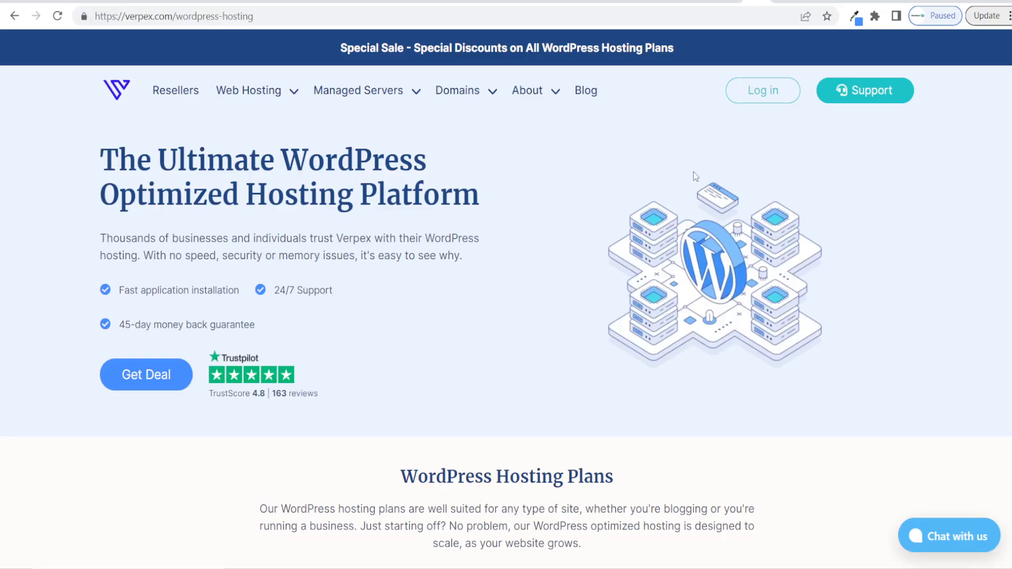
Step: Review the WordPress hosting plans, their prices and included features on the Verpex website
scroll(694, 172, down, 10)
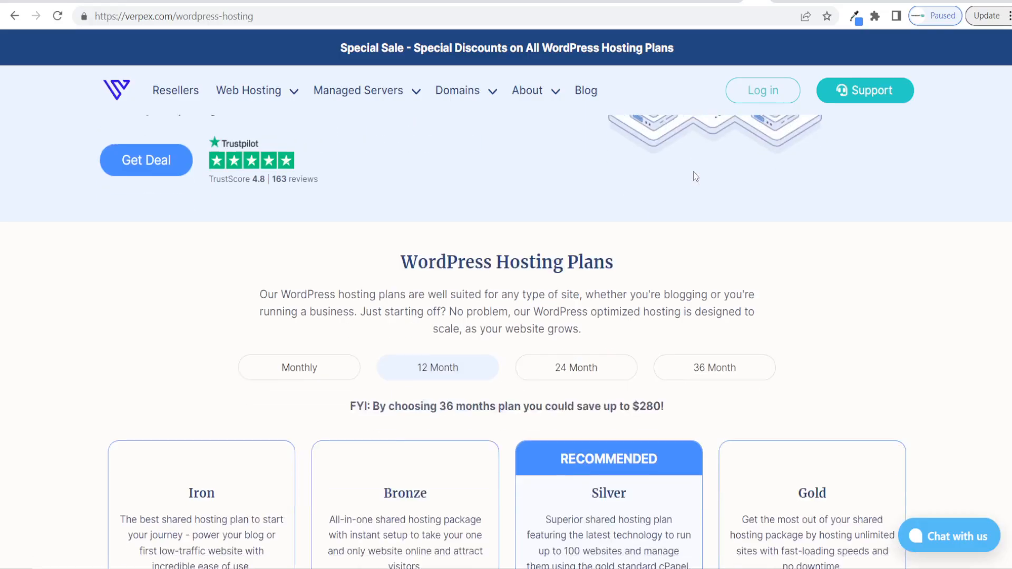
scroll(736, 168, down, 1)
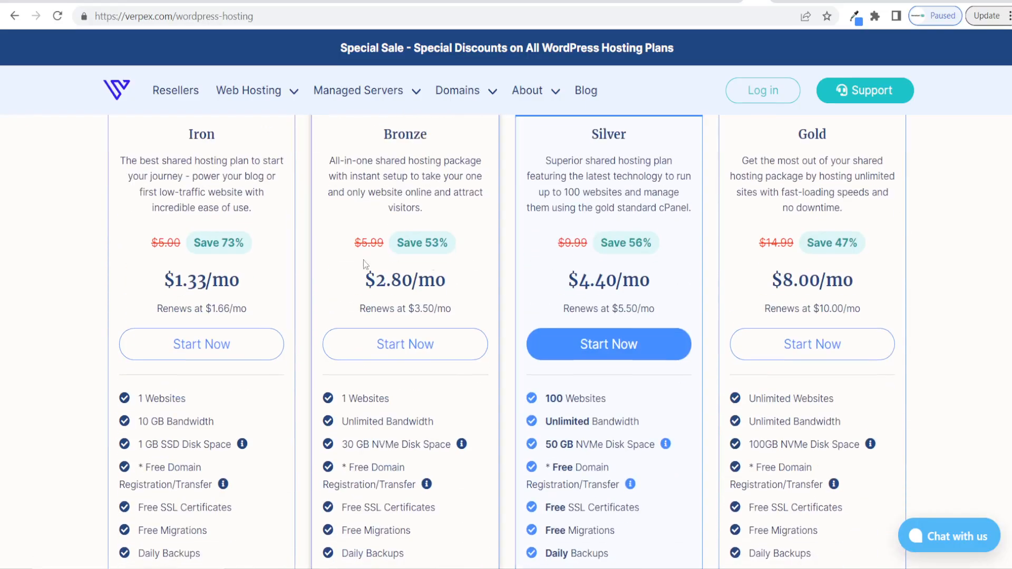
scroll(808, 278, up, 10)
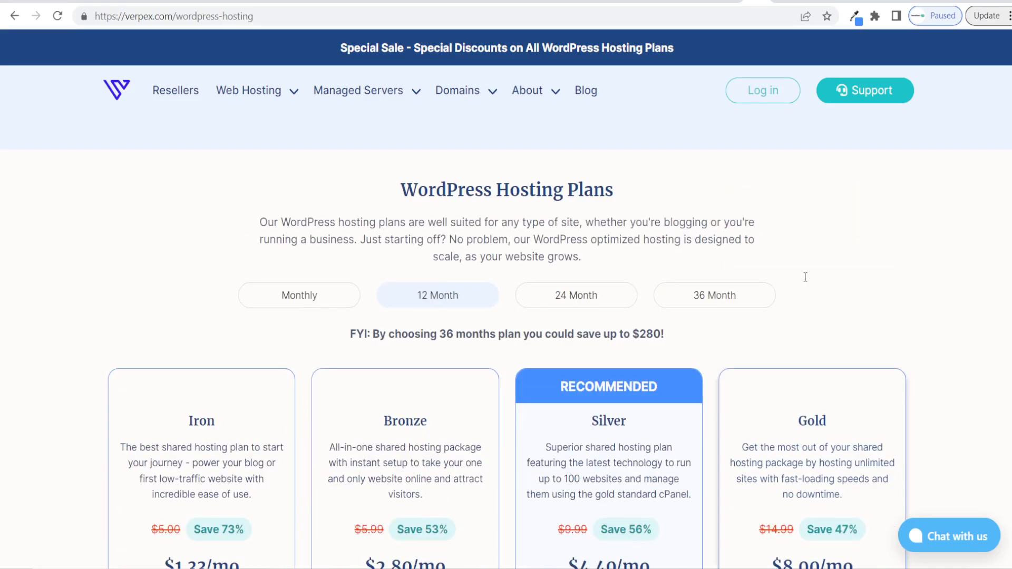
drag(346, 294, 282, 290)
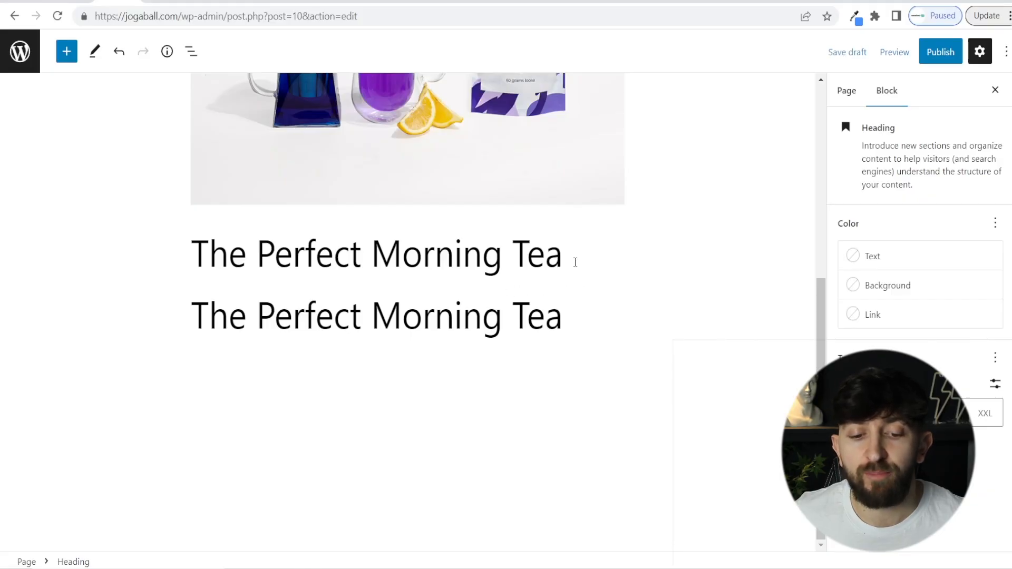
Step: Set the text color of the first heading below the image to Vivid red
click(575, 262)
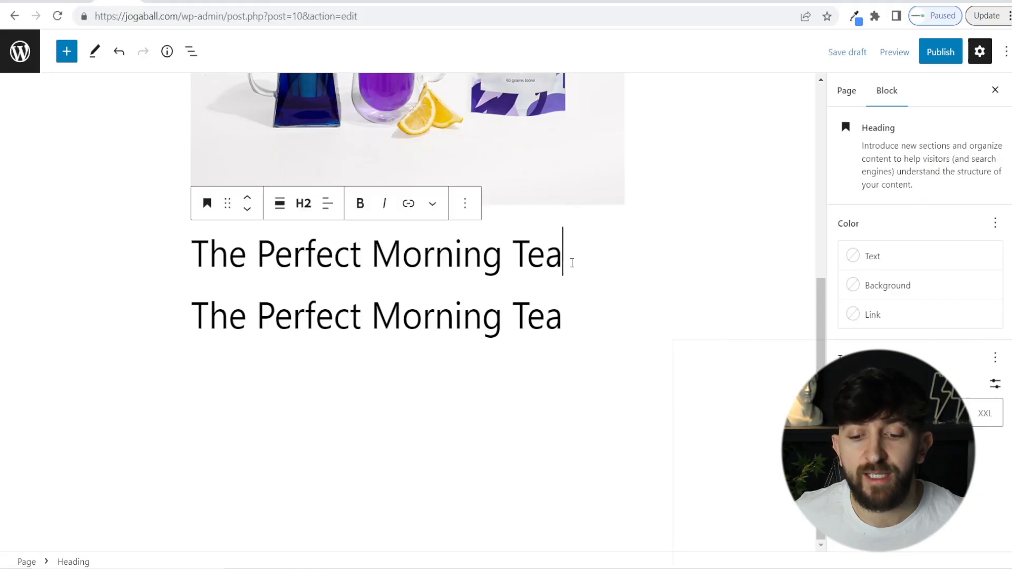
click(911, 256)
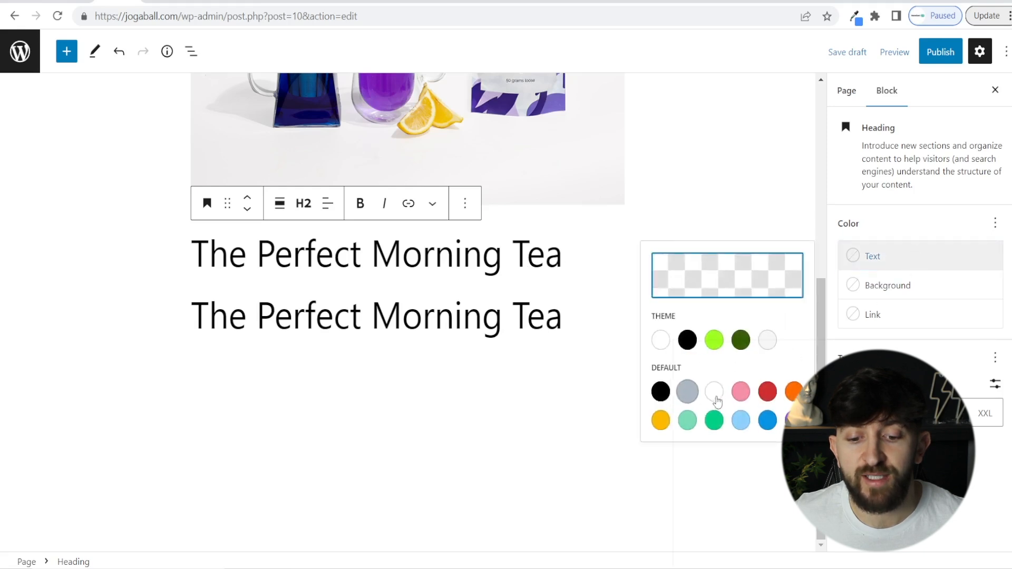
click(768, 393)
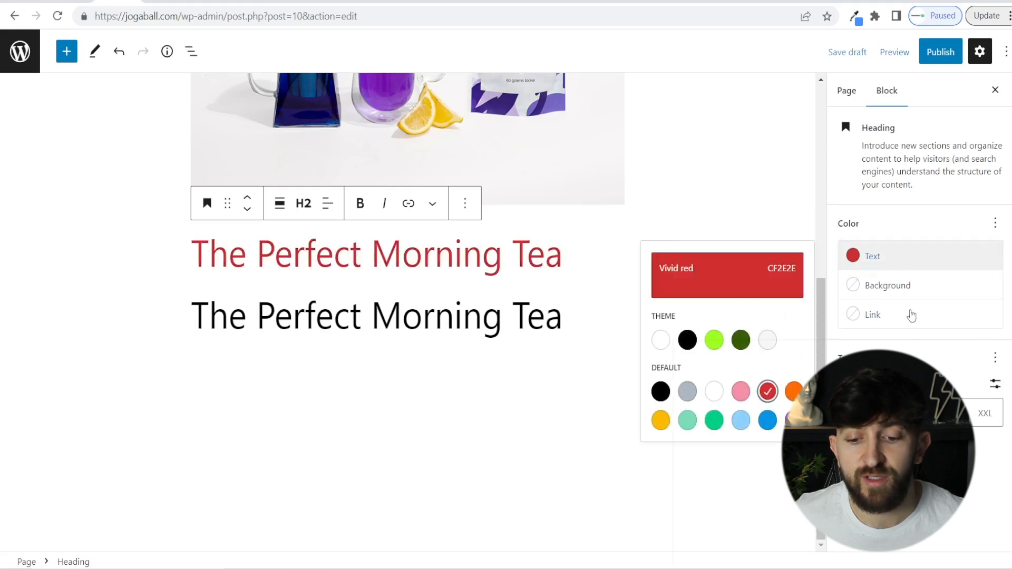
Step: Set the background color of the first heading below the image to Pale cyan blue
click(898, 294)
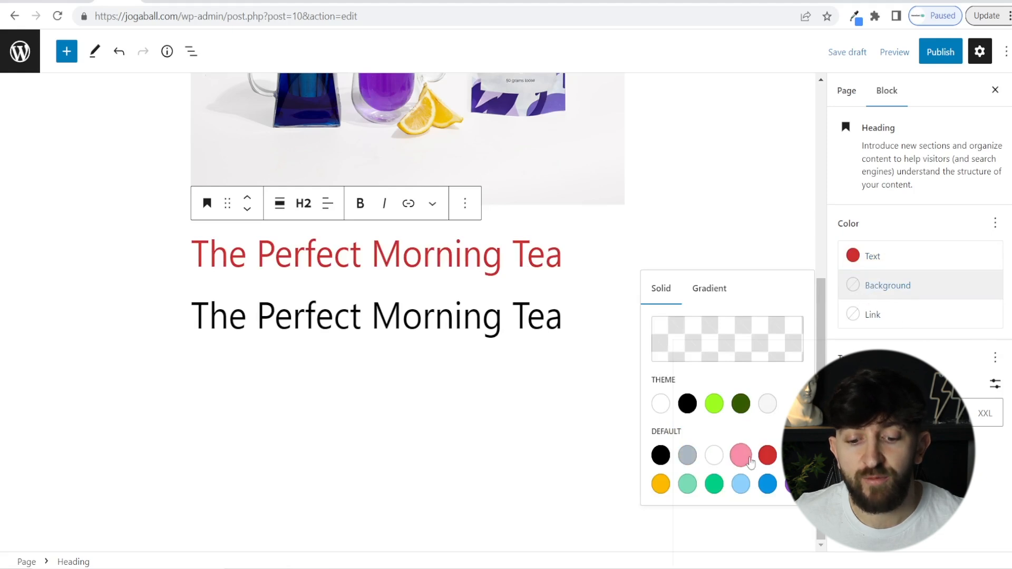
click(794, 455)
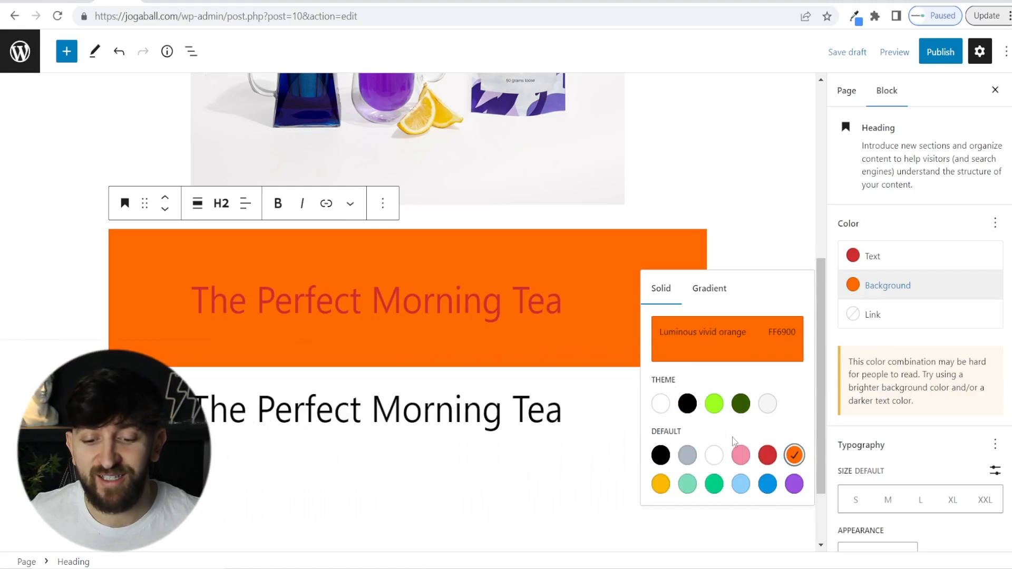
click(741, 484)
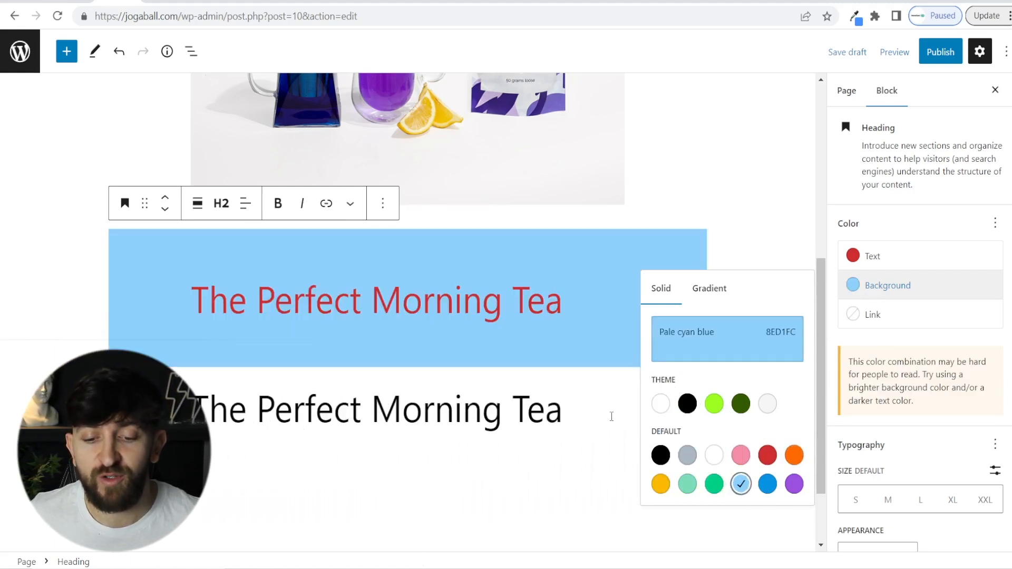
click(874, 316)
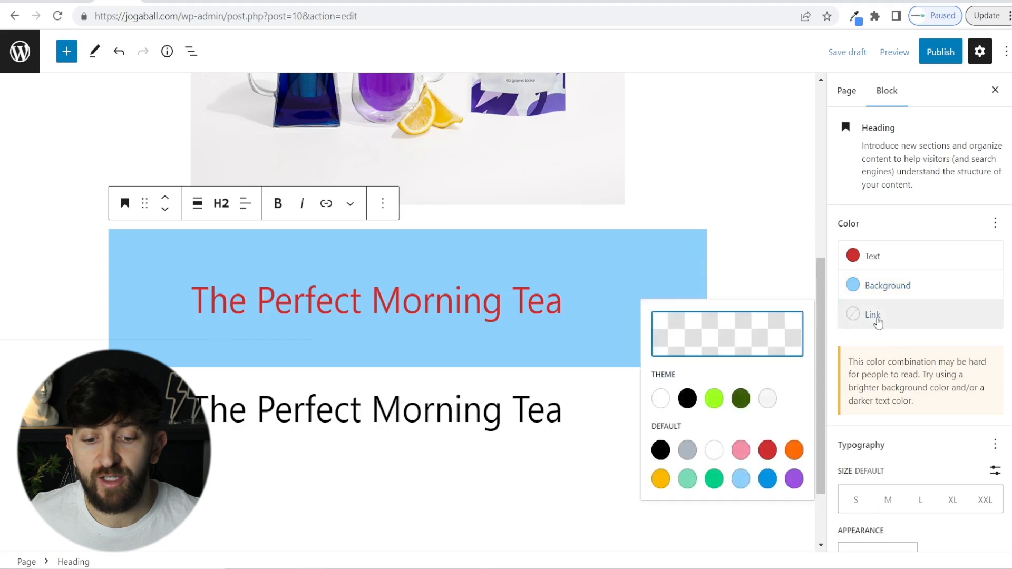
click(882, 319)
Step: Set the typography appearance of the blue-background heading to Regular
scroll(875, 350, down, 3)
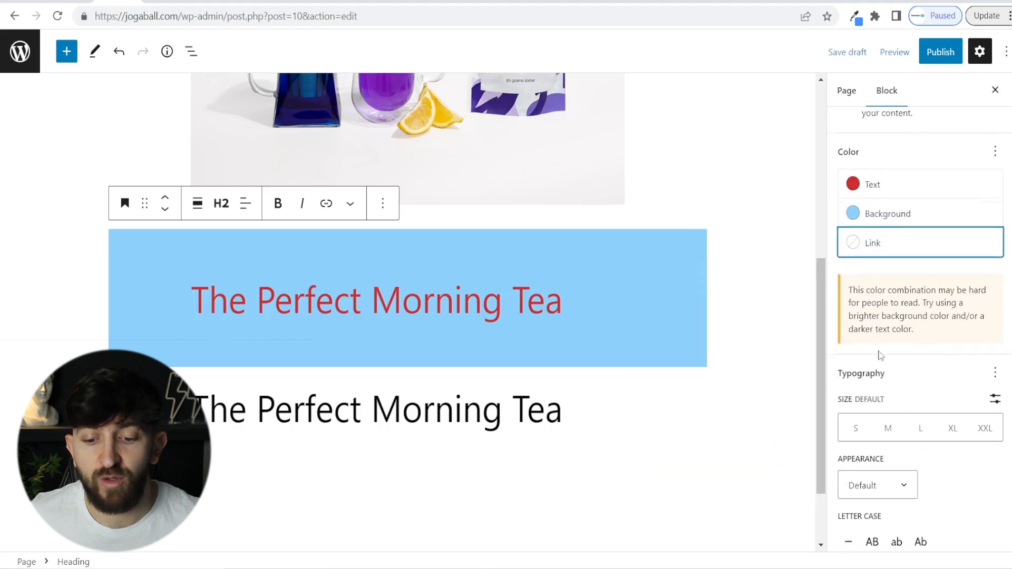
click(891, 401)
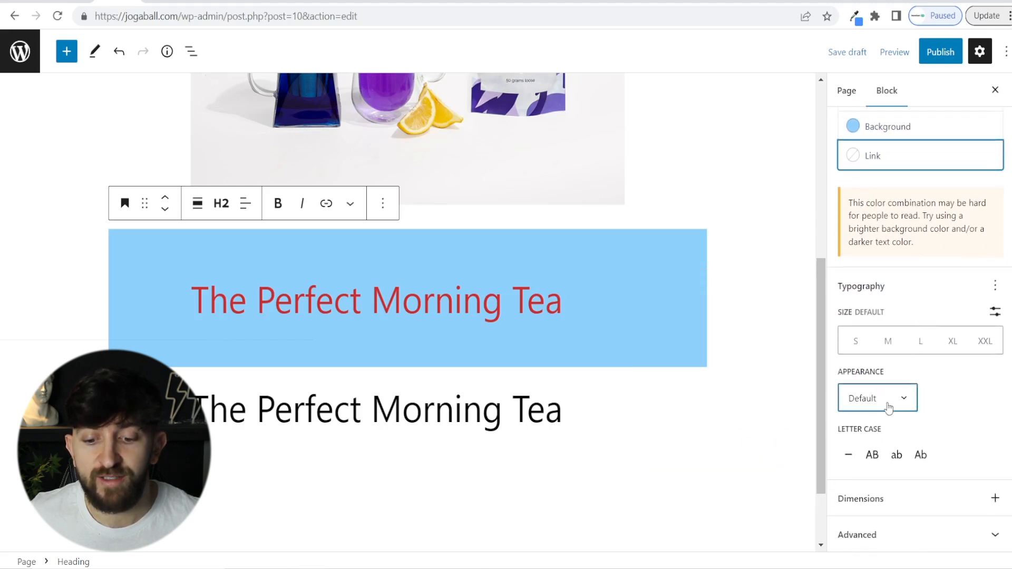
scroll(889, 449, down, 1)
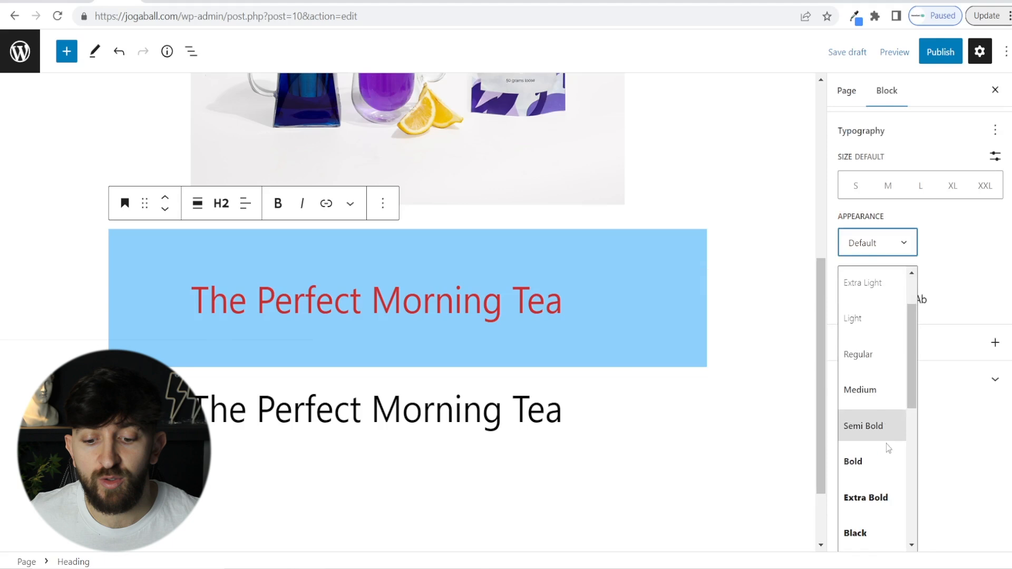
click(870, 350)
click(891, 398)
click(962, 407)
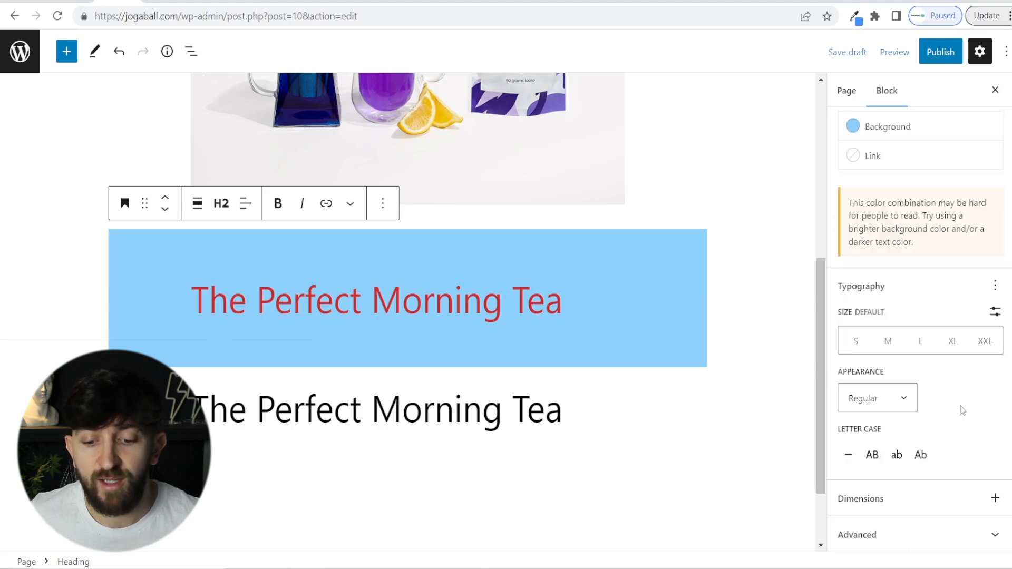
scroll(923, 348, up, 3)
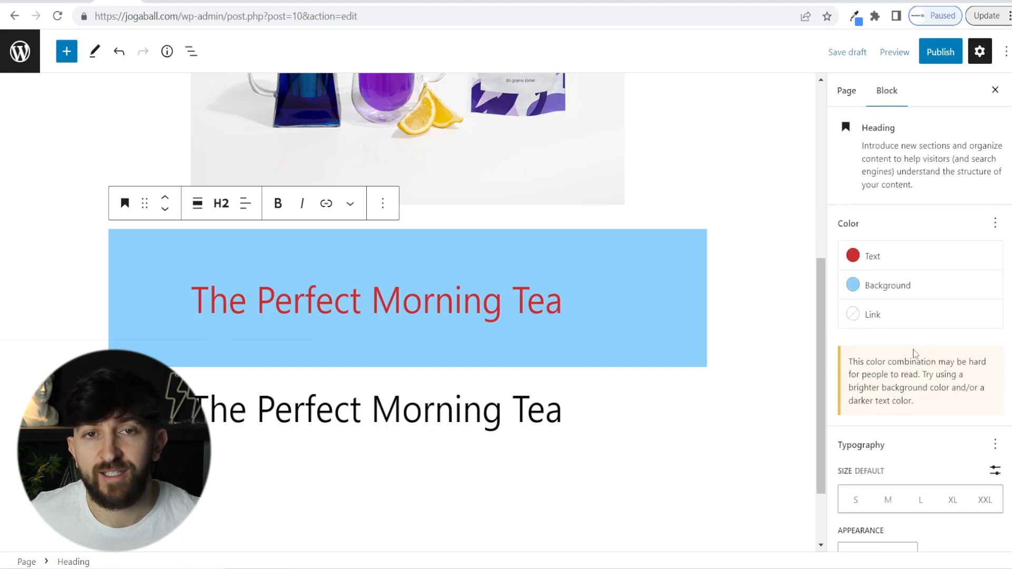
Step: Browse the full block library for the media and design blocks that can be added below the last heading
click(317, 441)
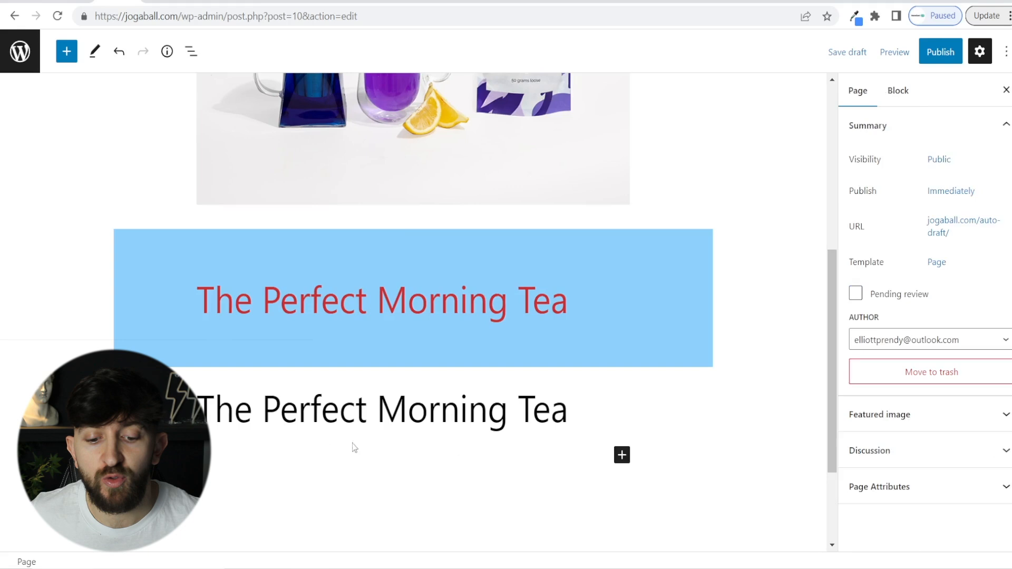
click(622, 456)
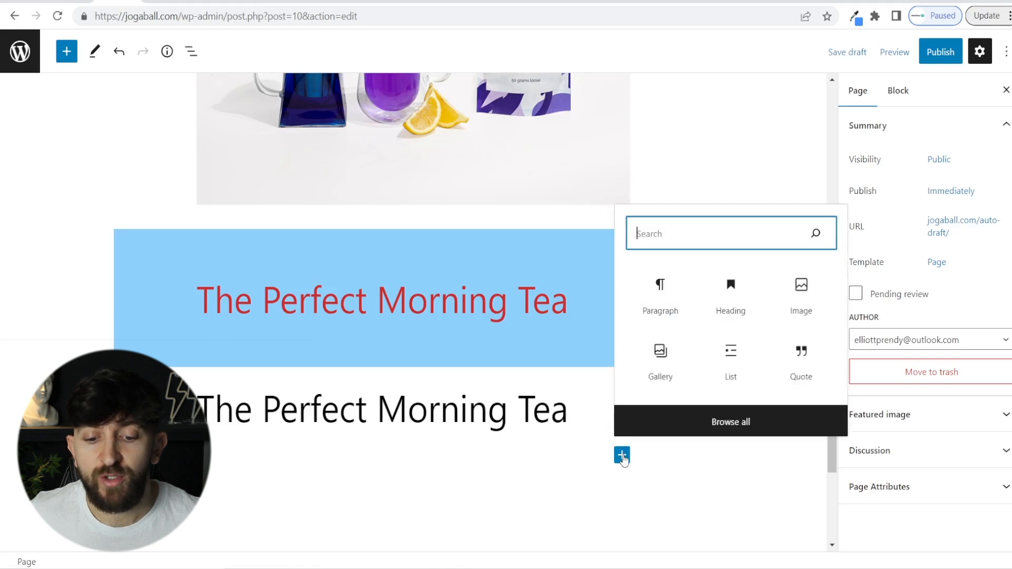
click(744, 423)
scroll(152, 328, down, 8)
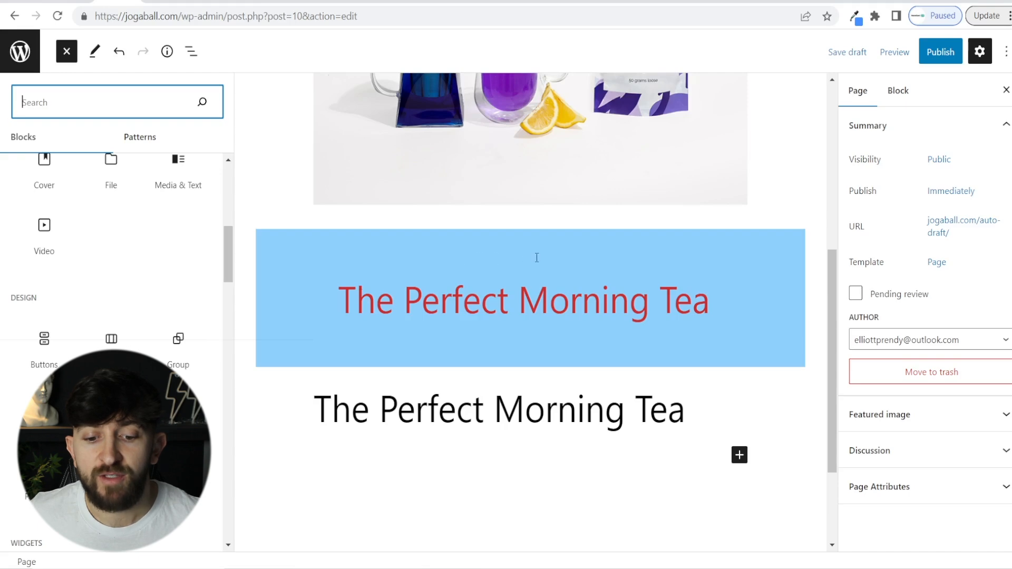
key(Escape)
Step: Preview the desktop page in a new browser tab, review it from beginning to end, and return to the editor
scroll(777, 209, up, 5)
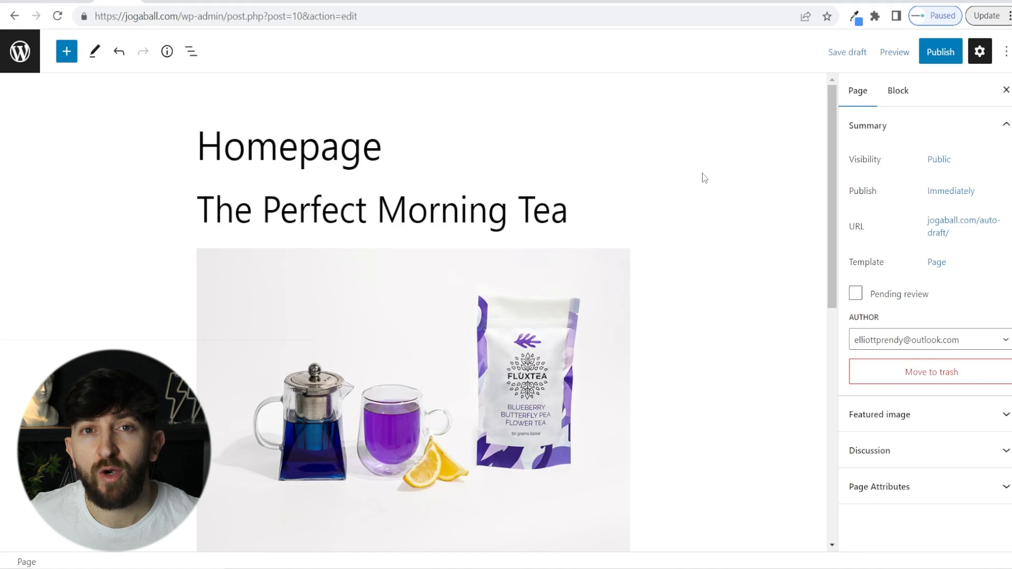
click(894, 52)
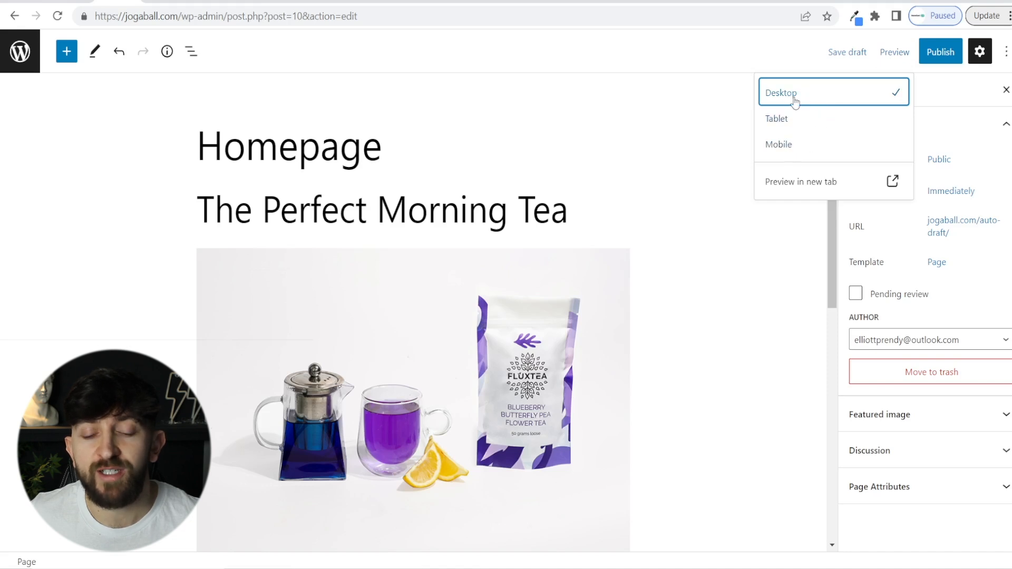
click(820, 184)
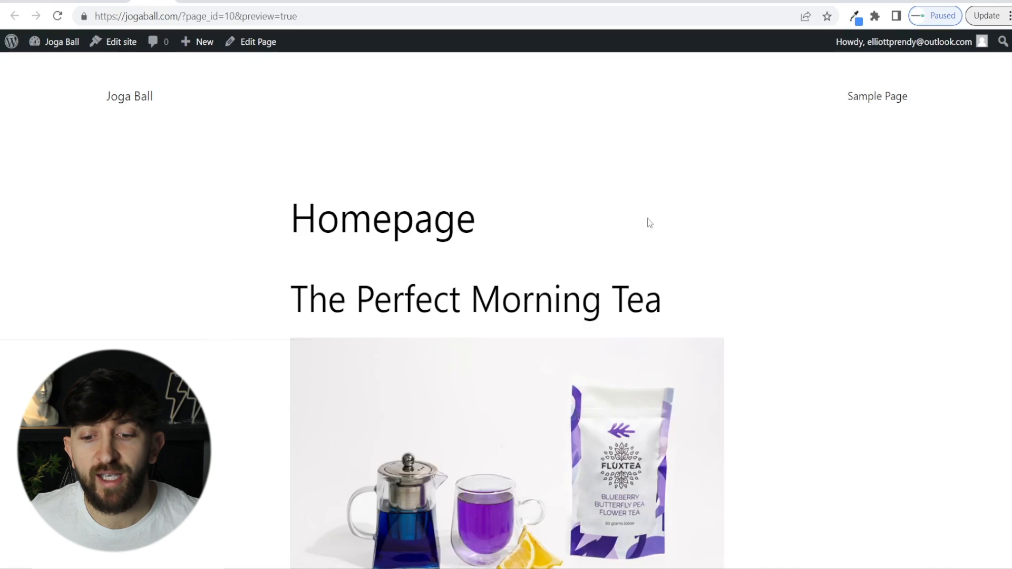
scroll(648, 221, down, 9)
scroll(674, 313, up, 10)
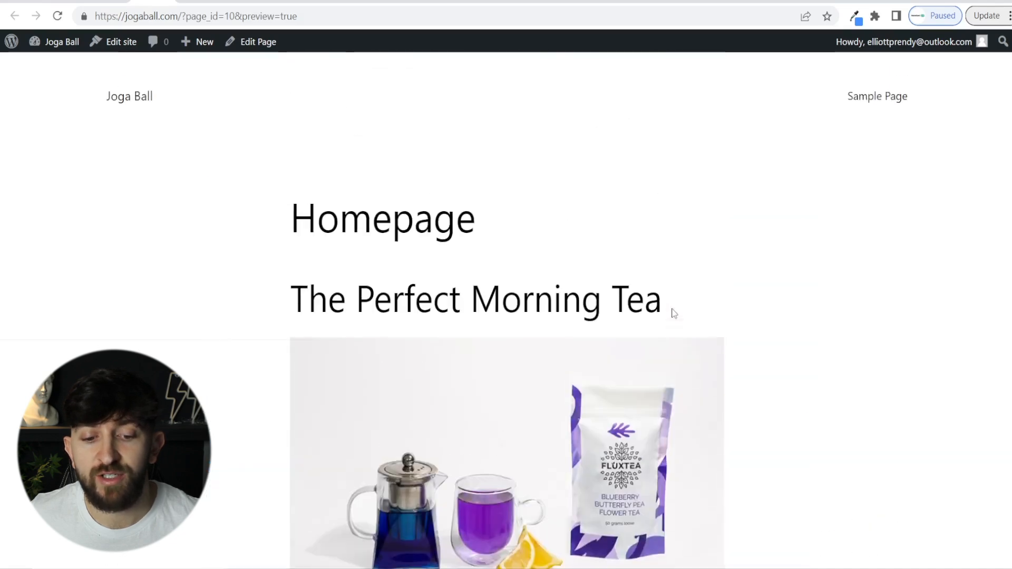
click(108, 2)
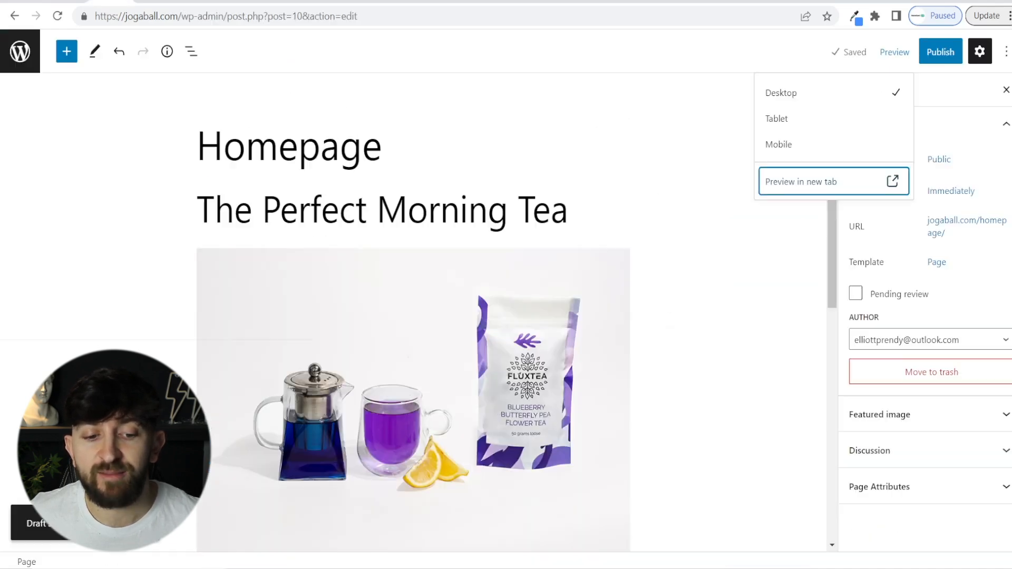
click(707, 300)
scroll(703, 302, down, 10)
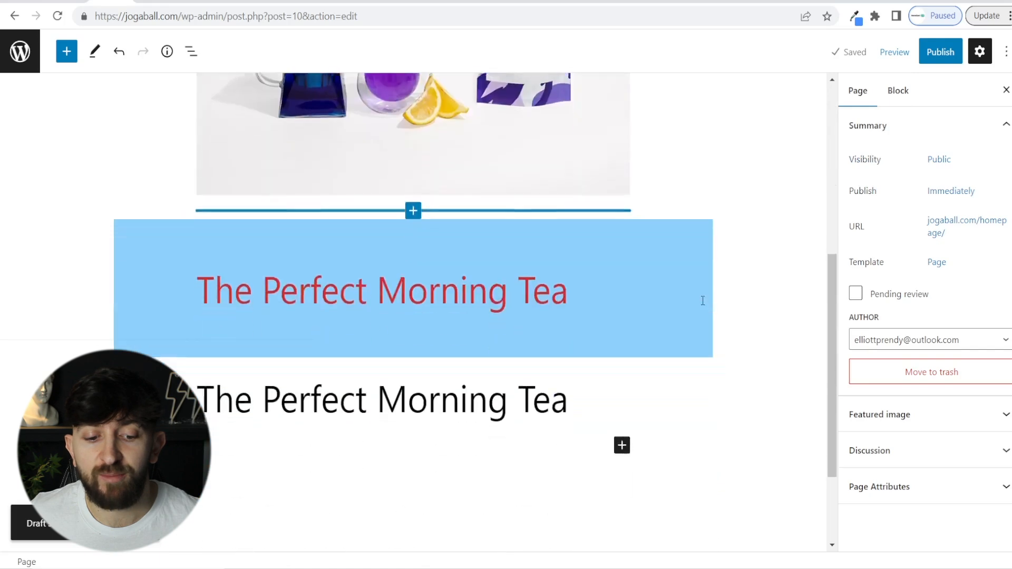